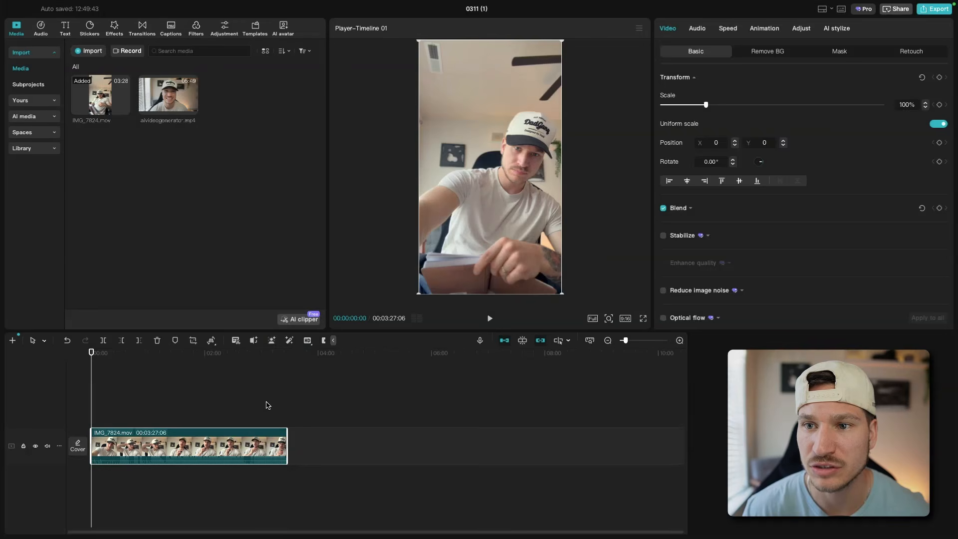
Open the transcript of the IMG_7824.mov clip on the timeline
left_click(264, 402)
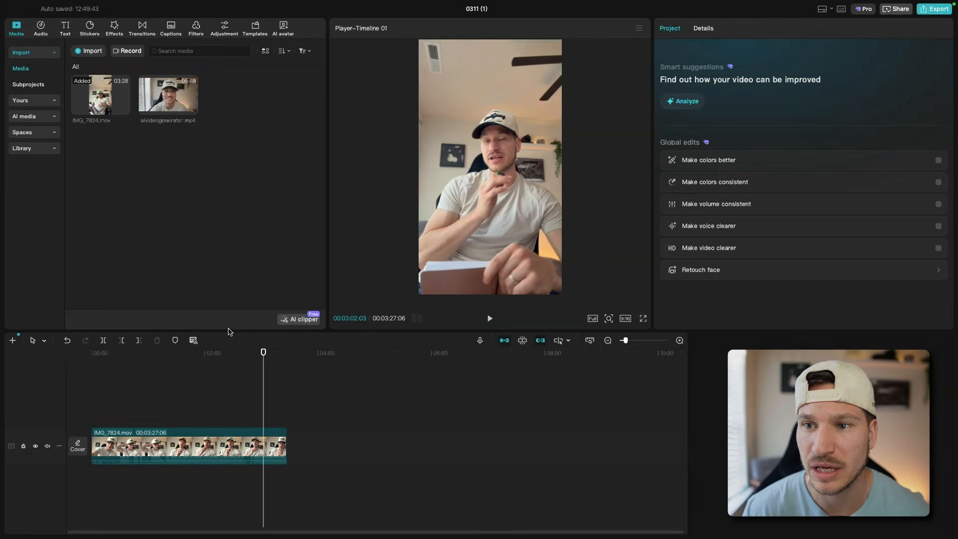
left_click(194, 449)
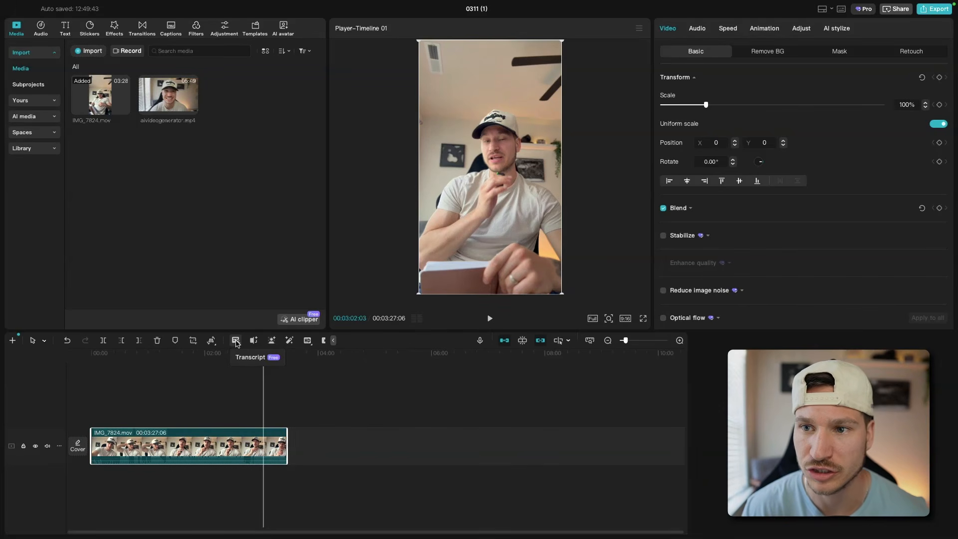
left_click(236, 341)
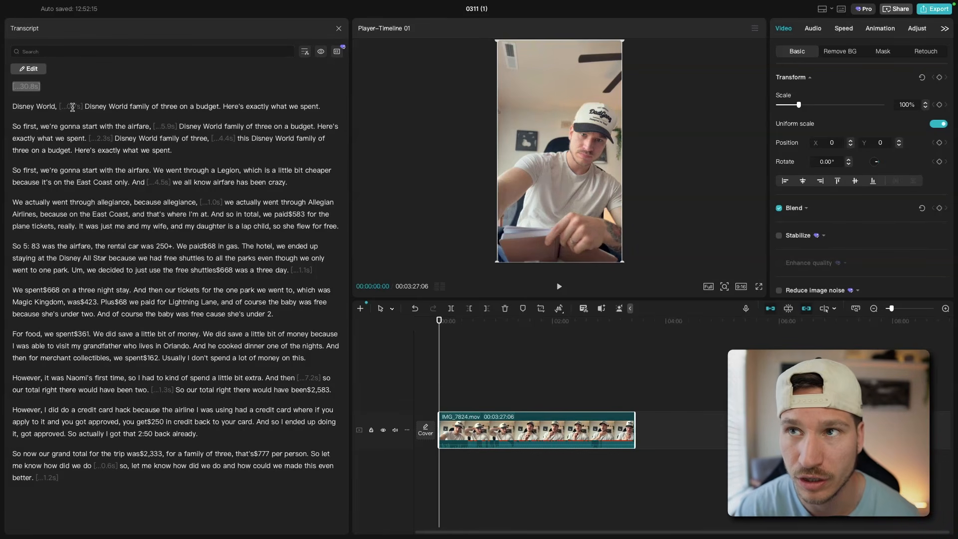
Identify the filler words, repetitions and pauses in the transcript, review them and remove them all
left_click(305, 52)
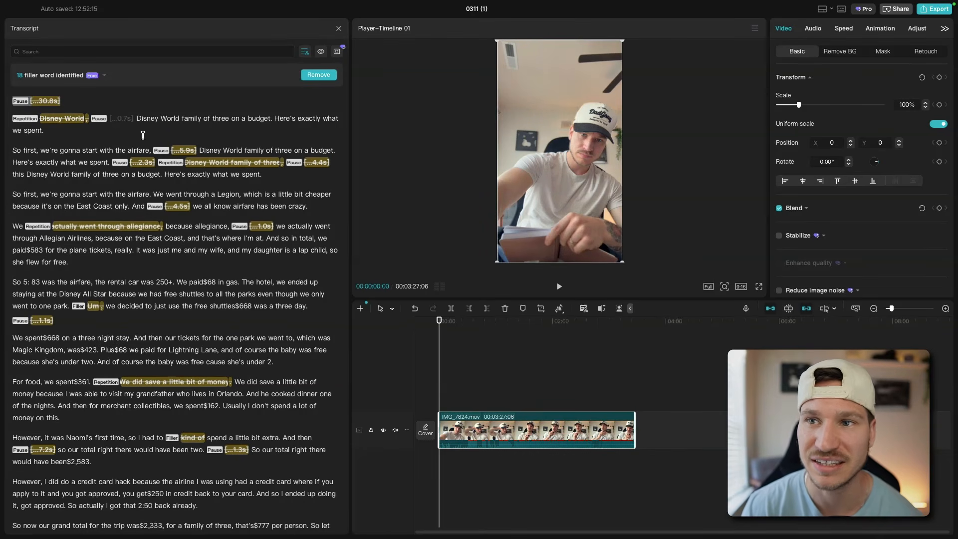
scroll(175, 209, "down", 2)
scroll(176, 209, "up", 1)
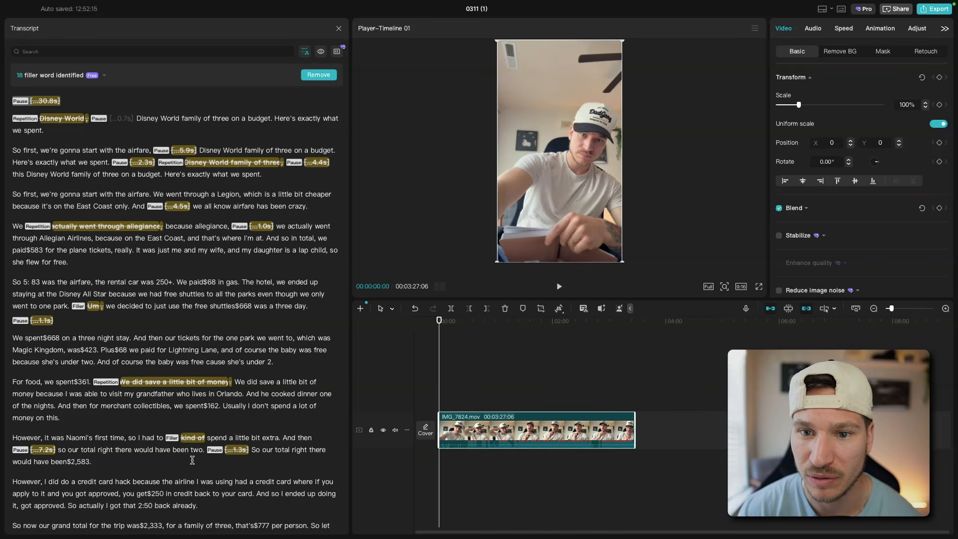
scroll(191, 461, "down", 2)
scroll(236, 403, "up", 3)
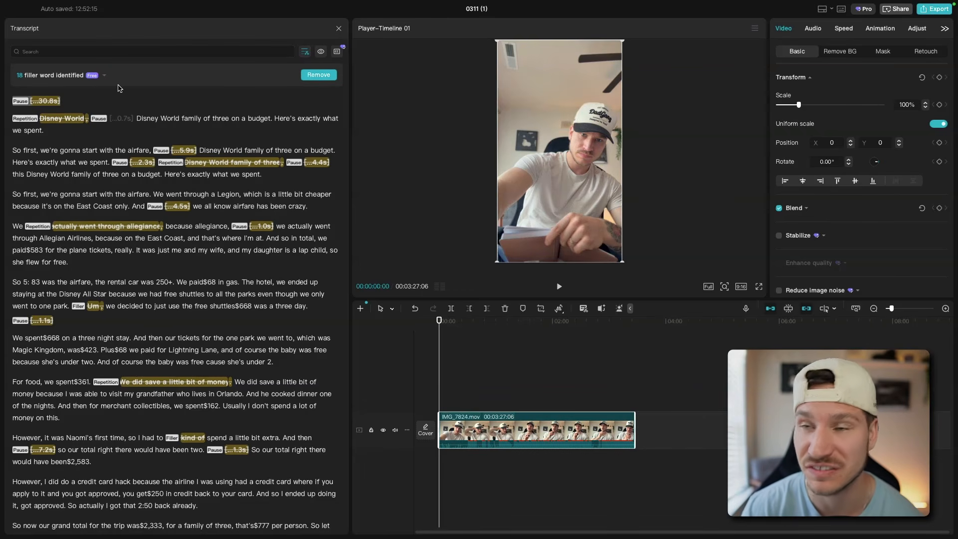
left_click(320, 75)
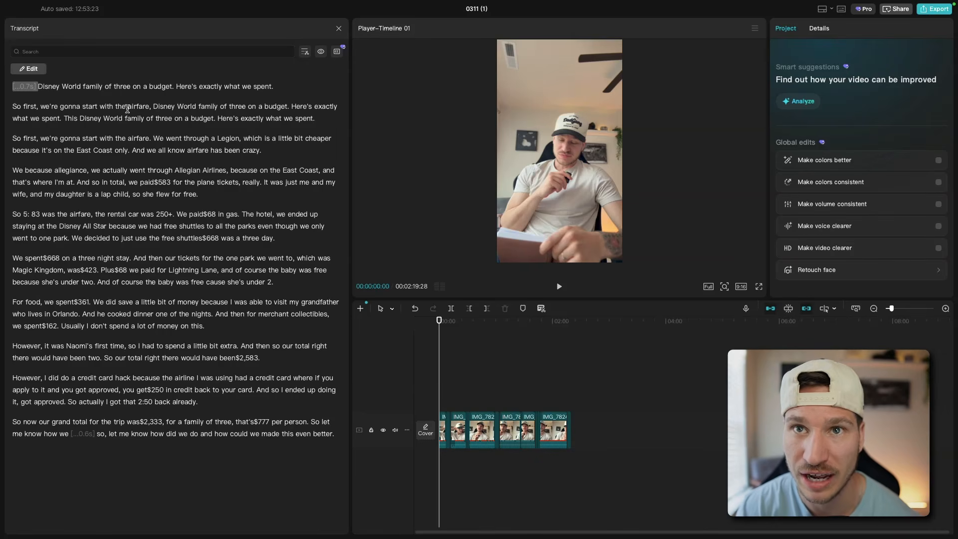
Delete the leftover pauses at the start of the transcript and in its last paragraph
left_click(19, 87)
left_click(25, 98)
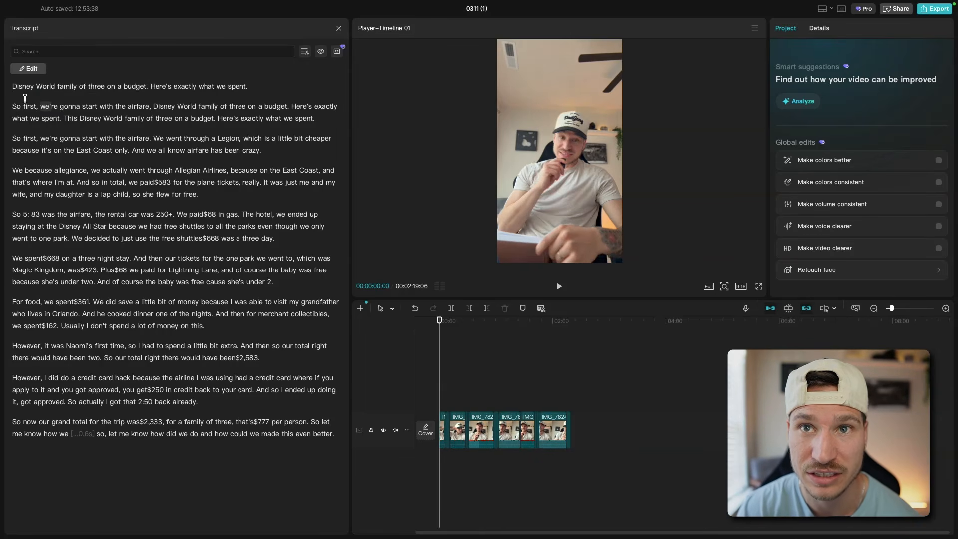
left_click(82, 434)
left_click(64, 419)
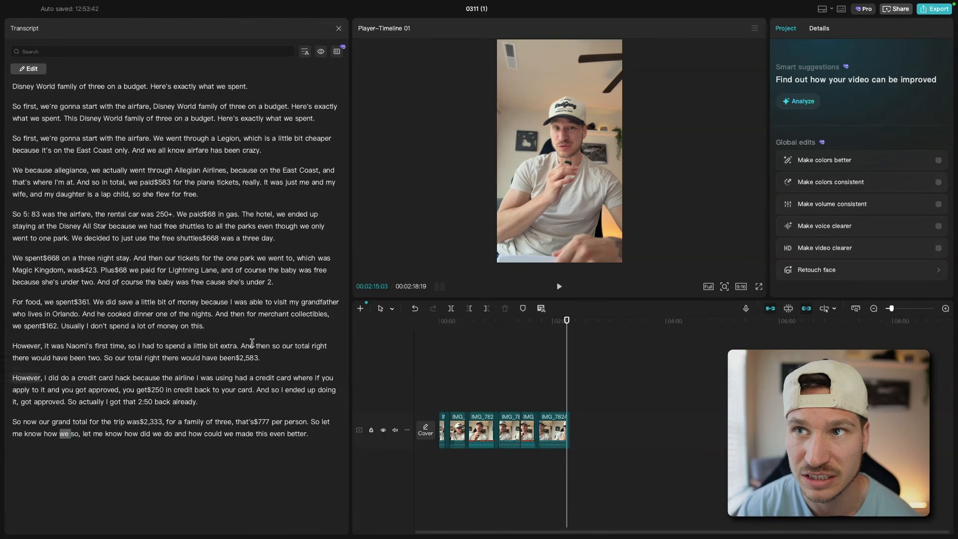
Check the transcript for remaining filler words and play the first seconds of the edited video
left_click(305, 52)
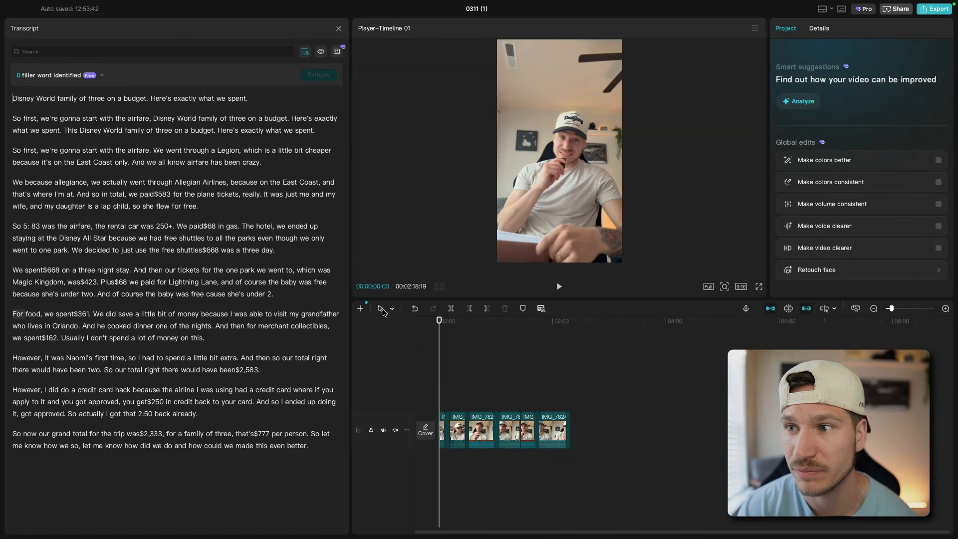
left_click(559, 286)
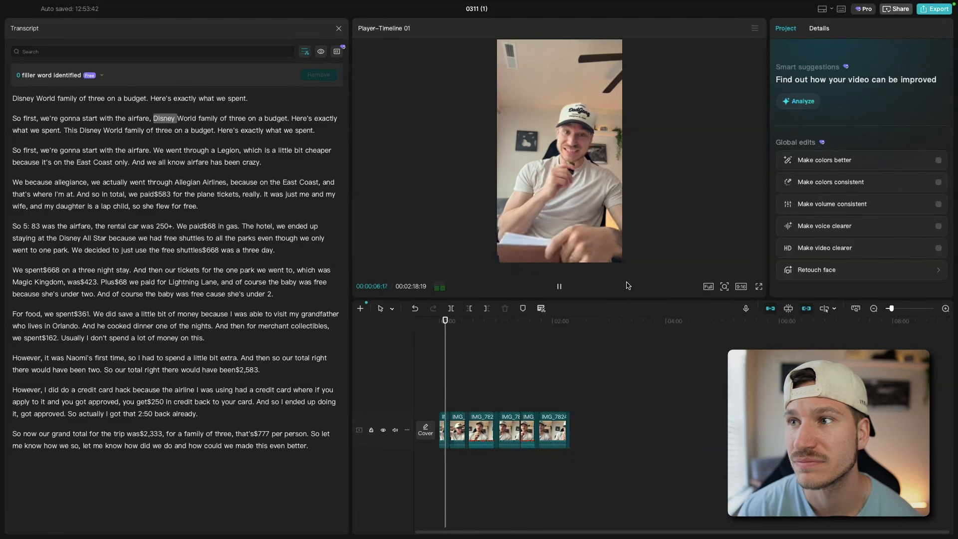
left_click(559, 289)
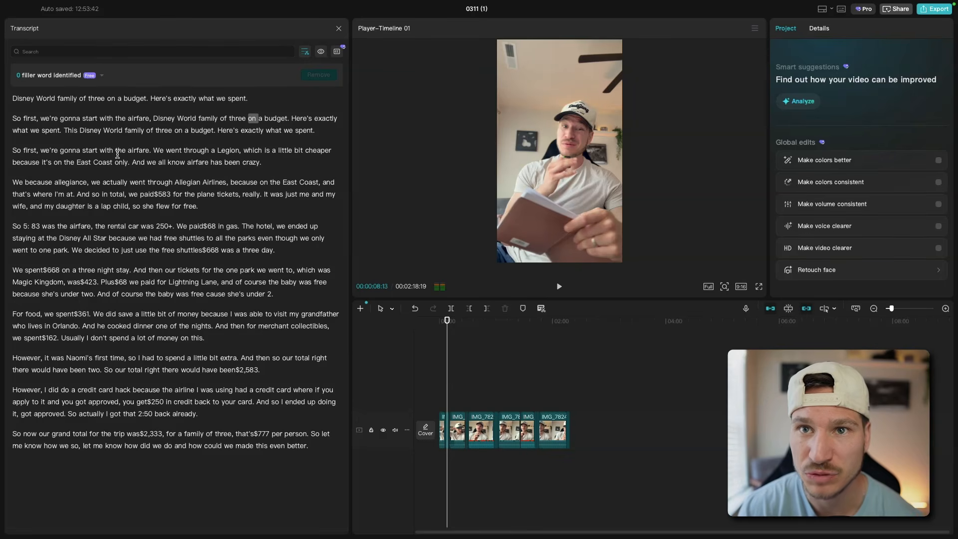
Delete the repeated takes from the opening "Disney World family of three" through the second "what we spent" and preview the new opening
left_click_drag(15, 98, 60, 129)
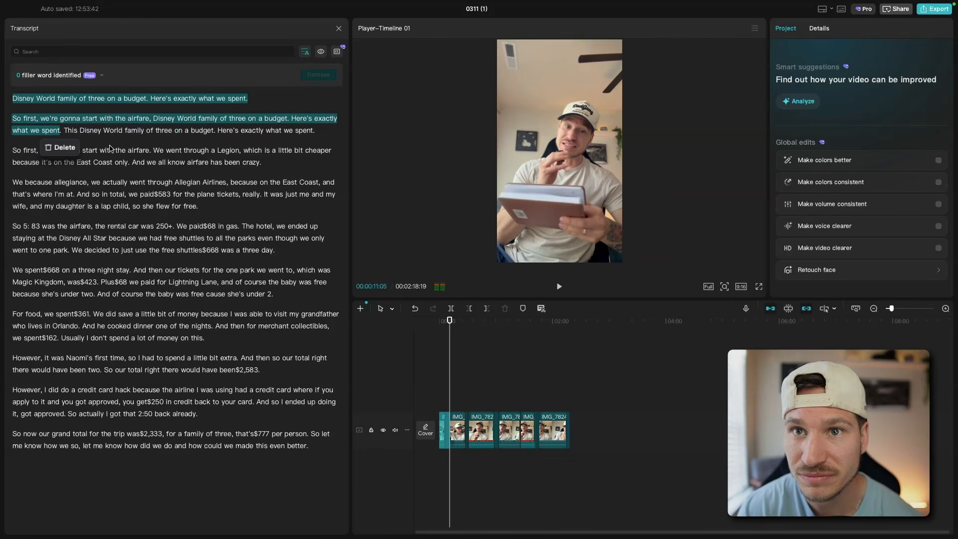
left_click(63, 148)
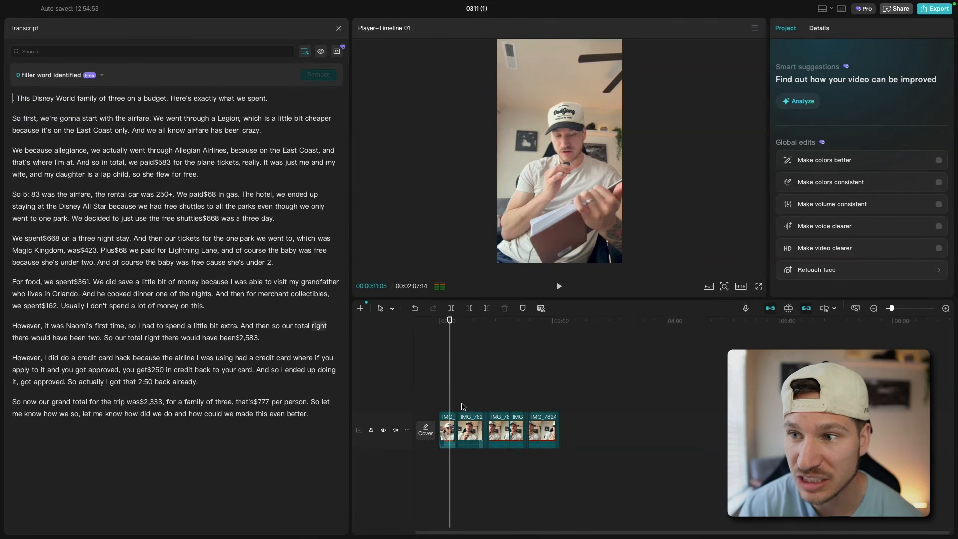
left_click(21, 98)
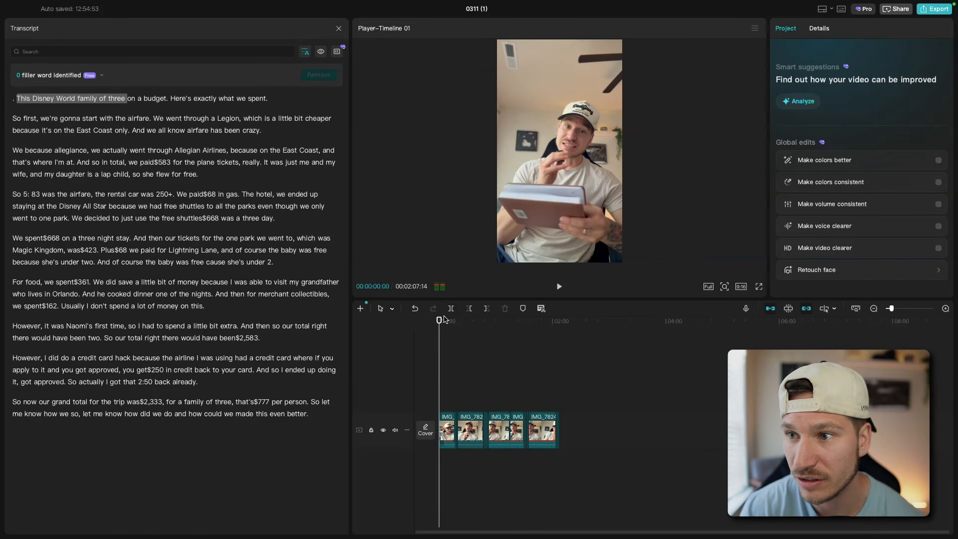
left_click(558, 287)
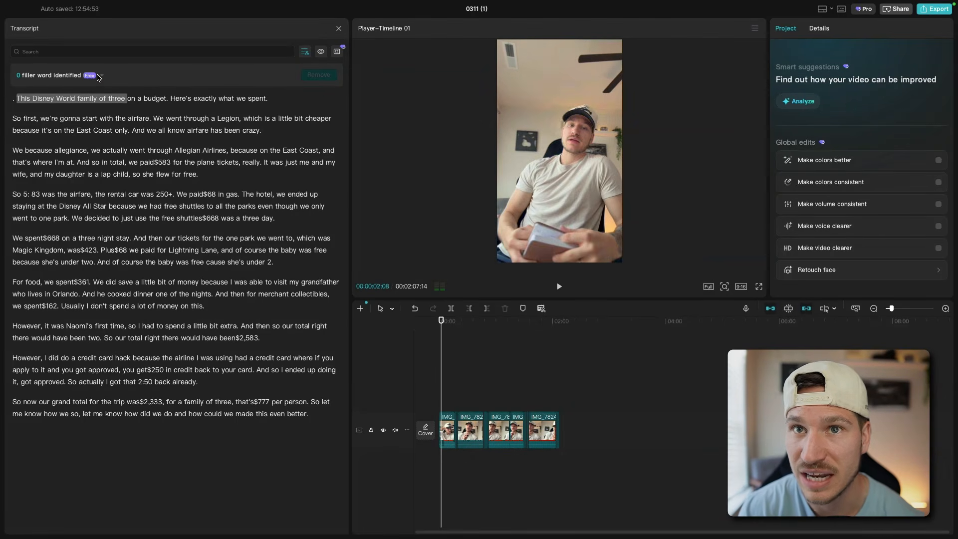
Set the minimum pause duration for filler detection to 0.3s and rescan the transcript for filler words
left_click(309, 53)
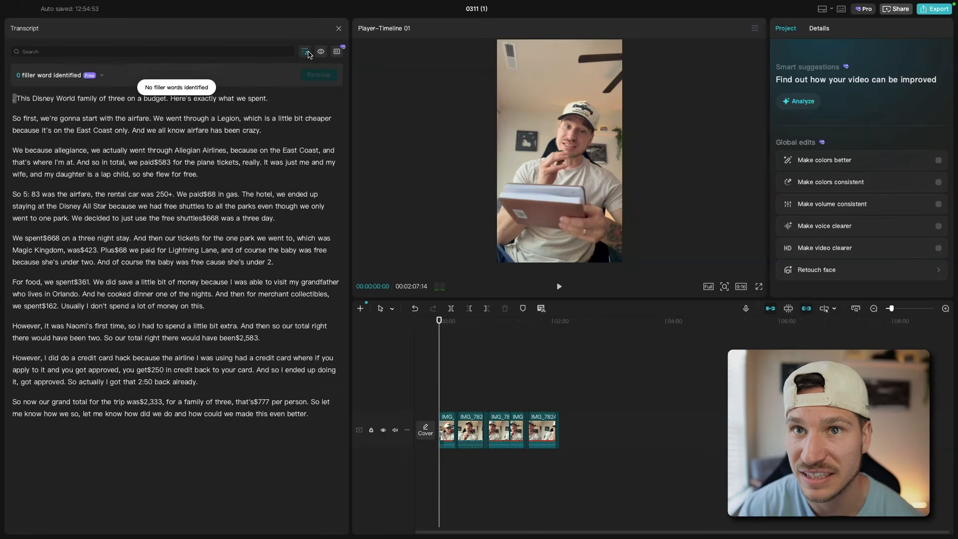
left_click(100, 76)
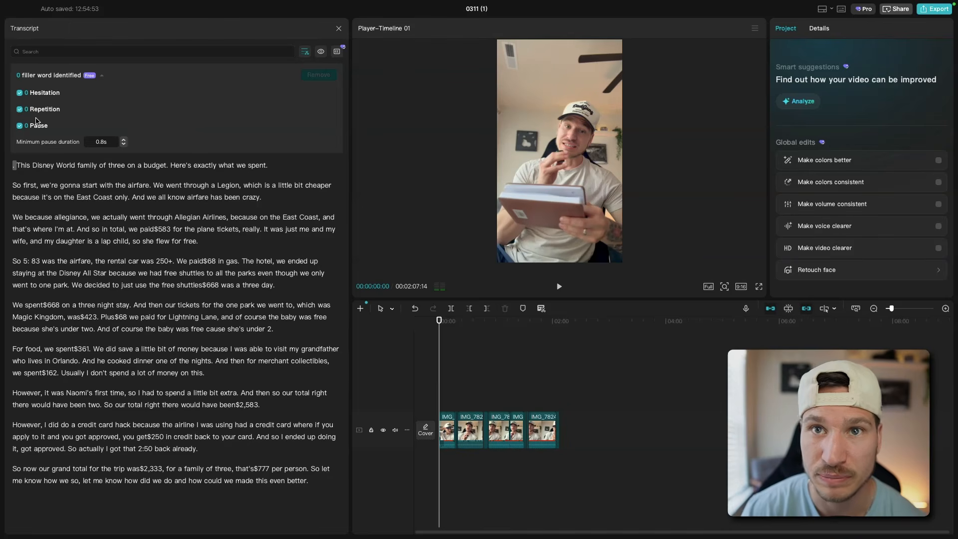
left_click(123, 140)
left_click(123, 141)
left_click(124, 140)
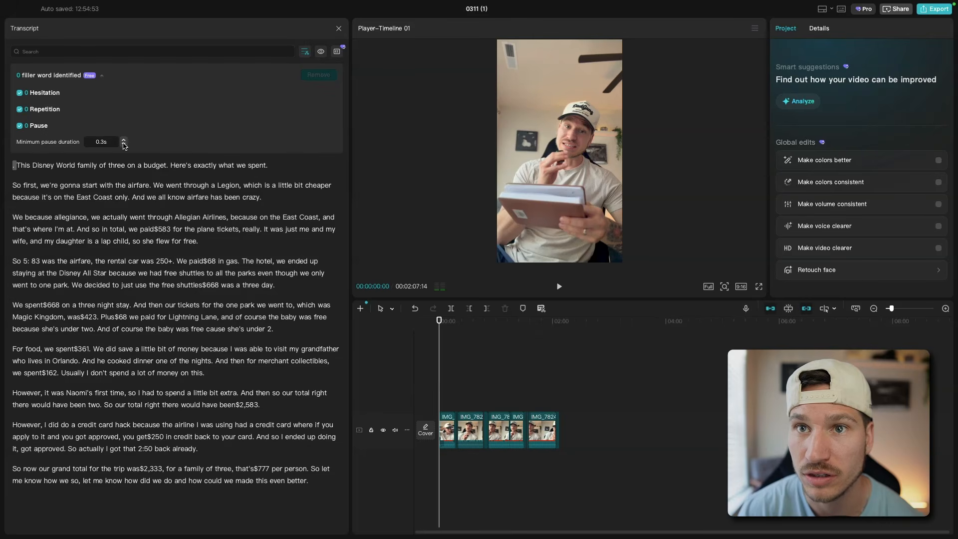
left_click(101, 75)
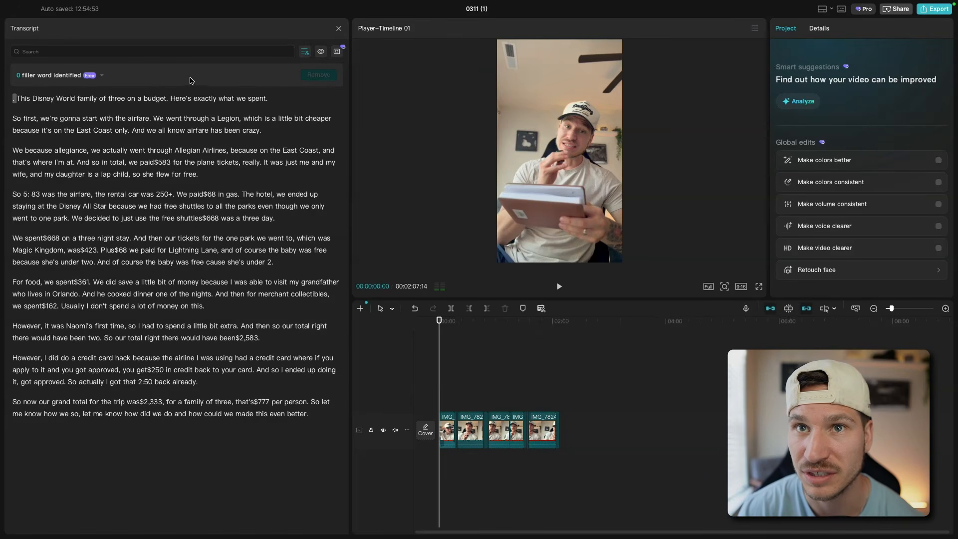
left_click(304, 53)
left_click(304, 52)
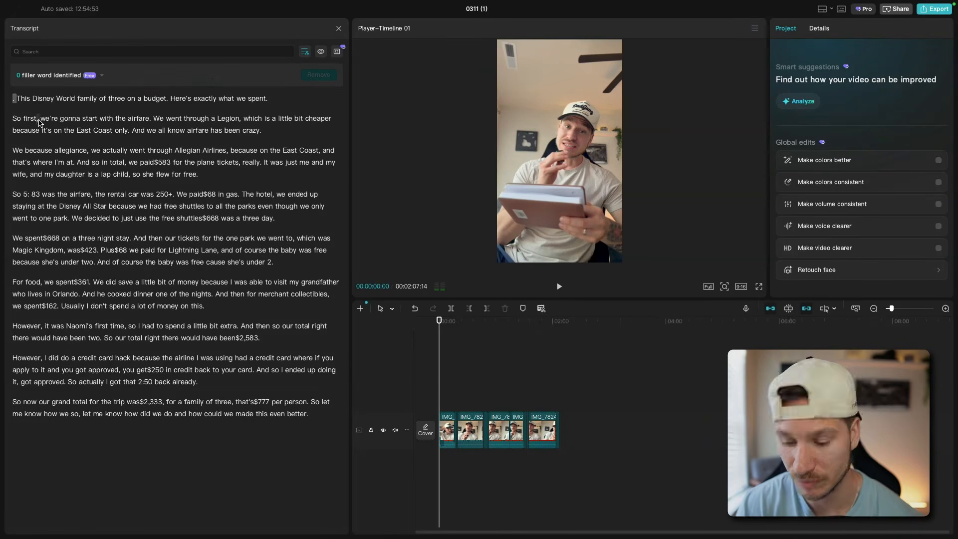
Delete the stray period before "This Disney World" in the transcript and return the playhead to the start
left_click_drag(17, 100, 8, 100)
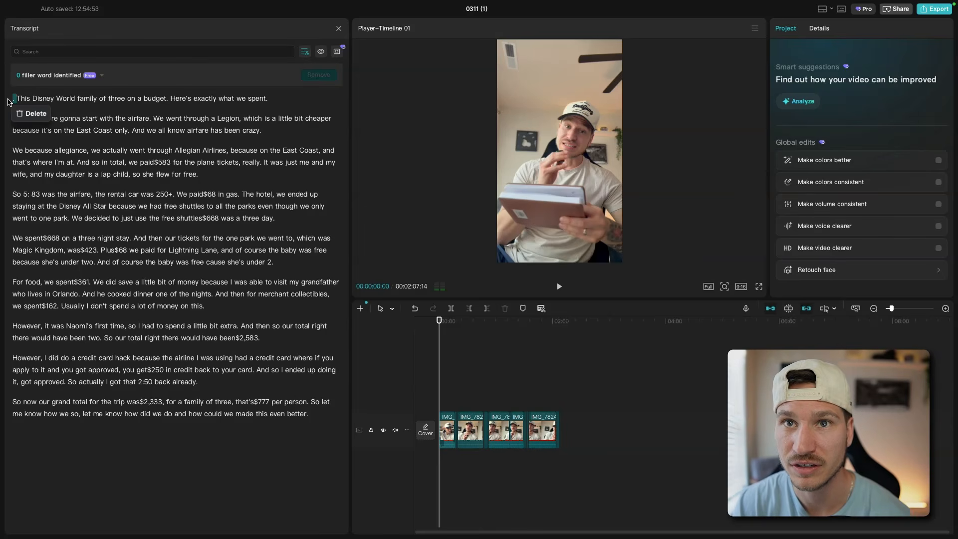
left_click(35, 113)
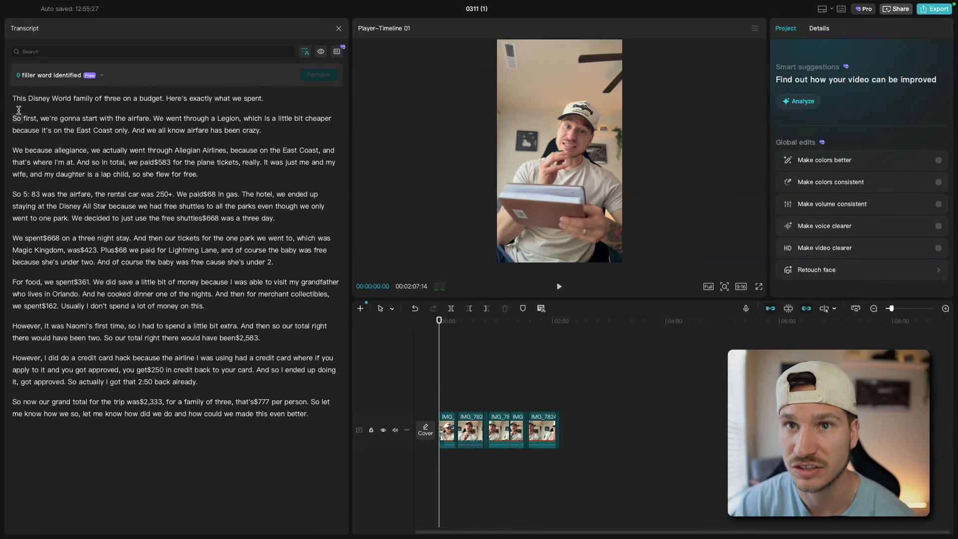
left_click(448, 431)
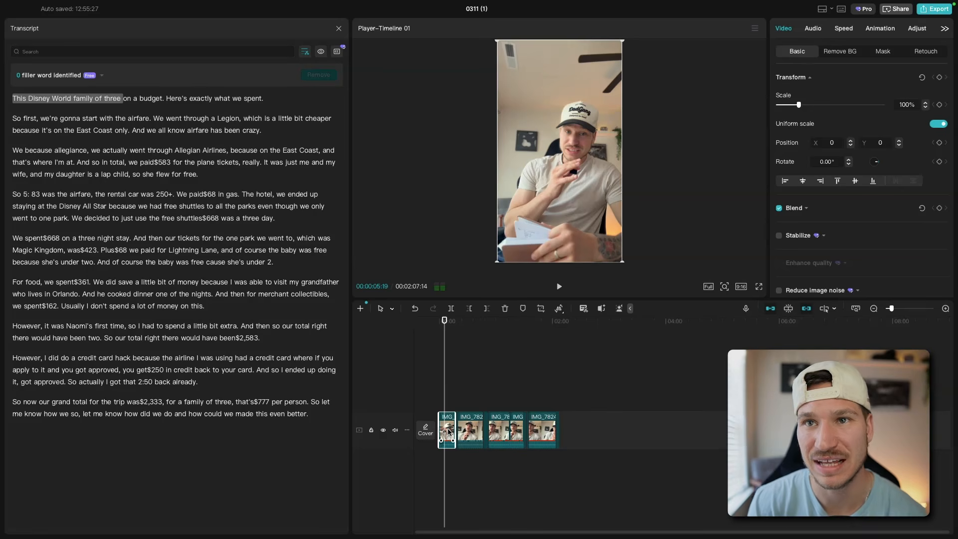
left_click(27, 100)
right_click(27, 100)
left_click(22, 98)
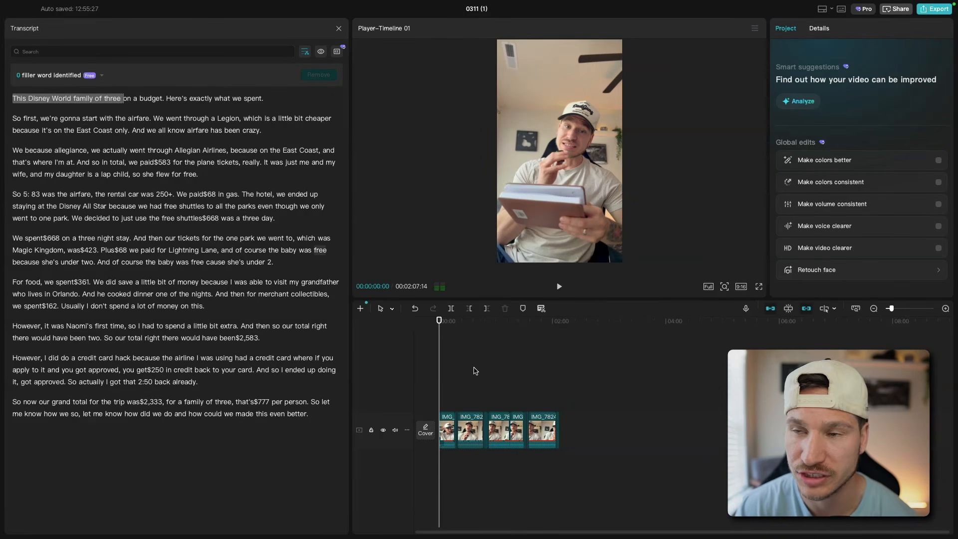
Cut off the part of the first timeline clip before 00:00:05:12 and play back the trimmed opening
left_click(446, 430)
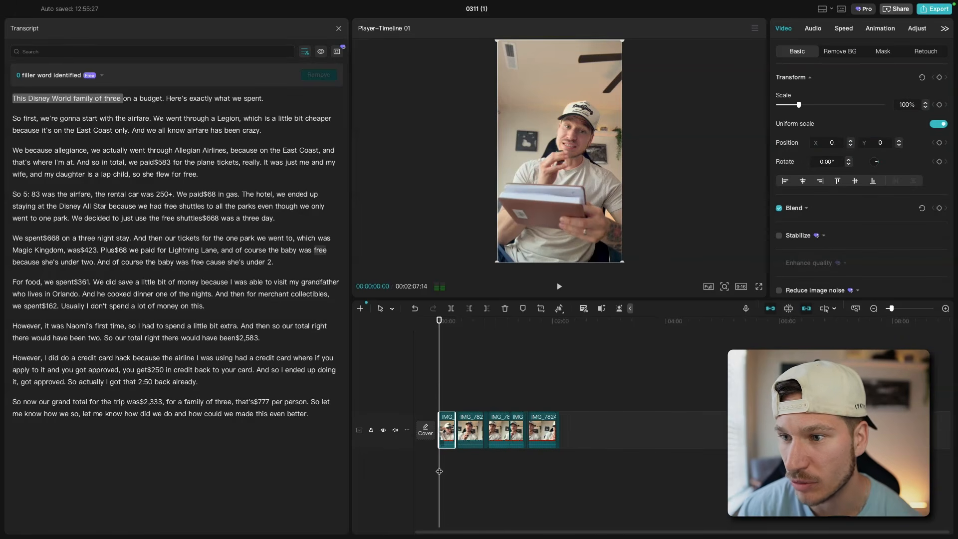
left_click(901, 308)
left_click_drag(533, 328, 537, 330)
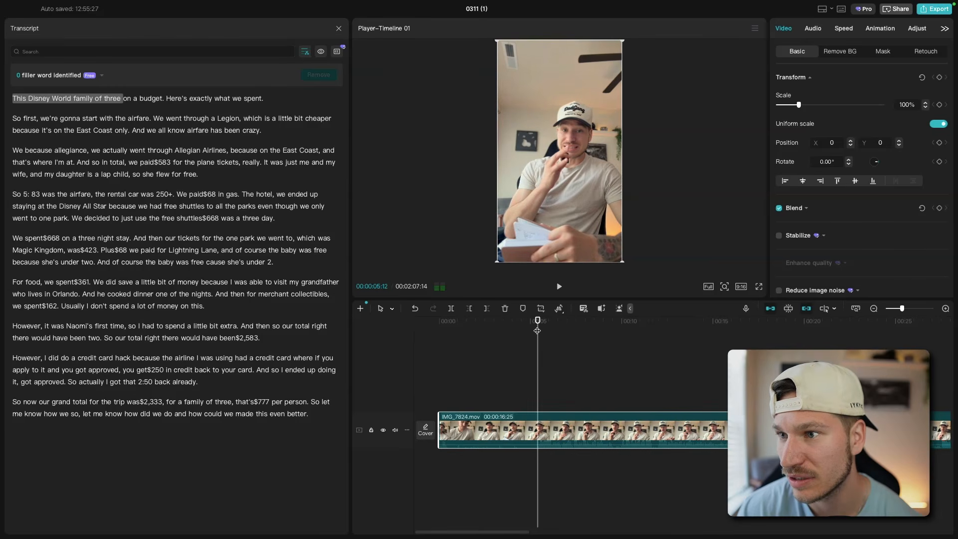
left_click(450, 309)
left_click(501, 419)
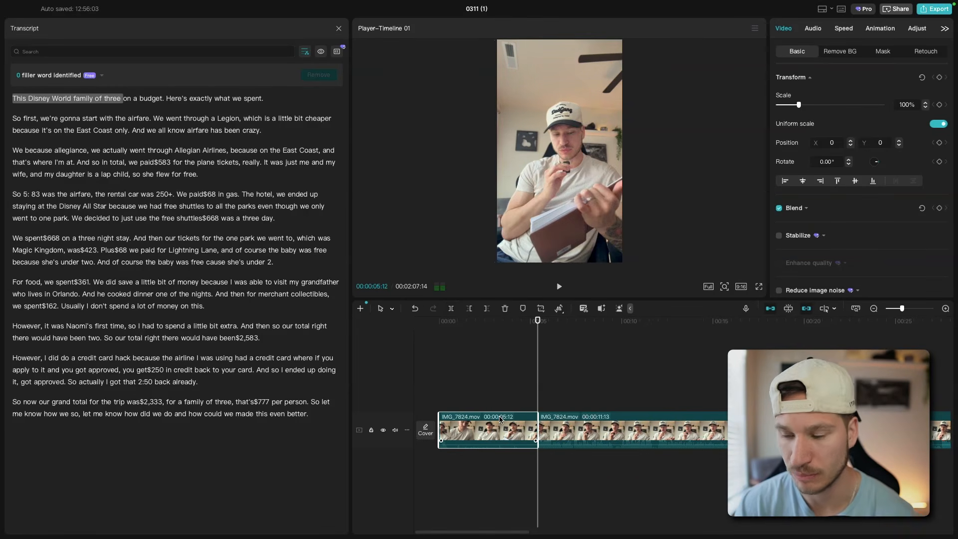
key("Delete")
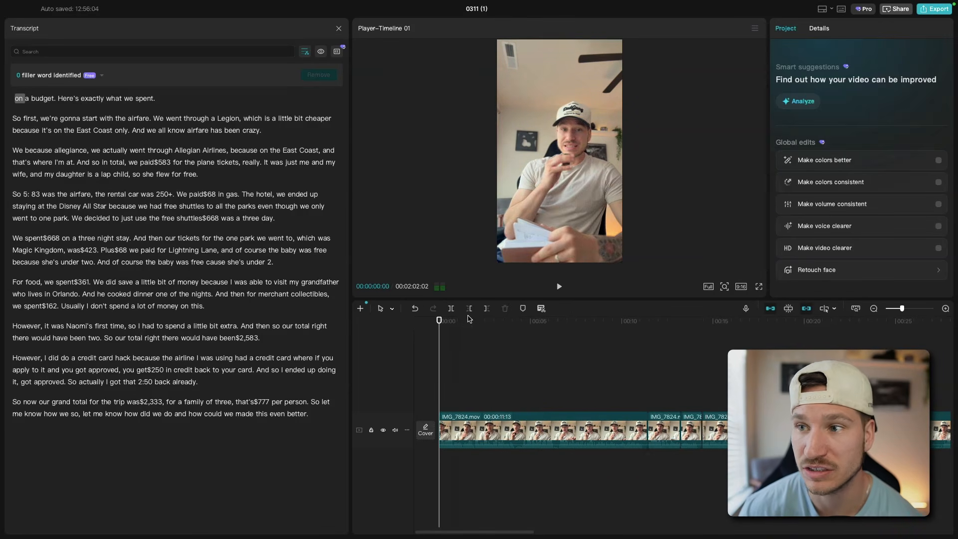
left_click(560, 287)
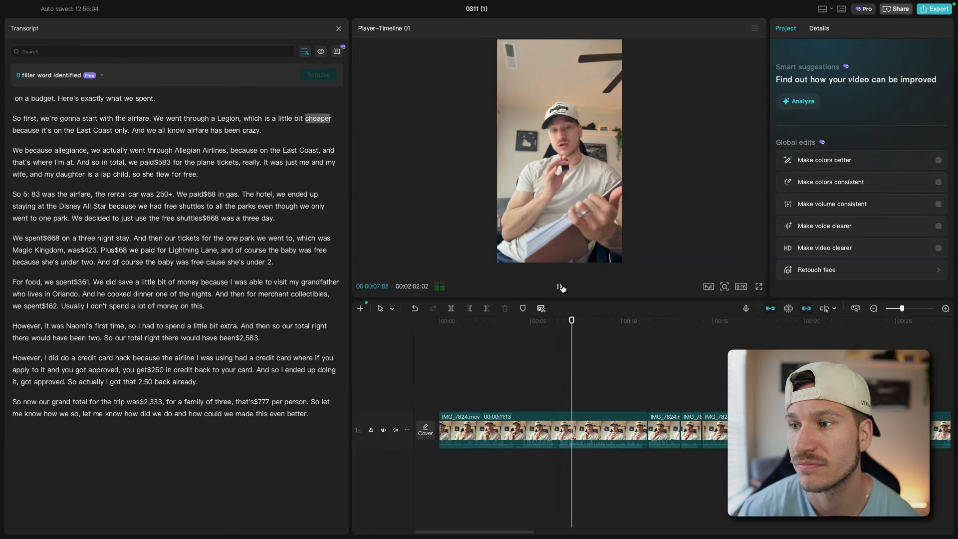
left_click(560, 286)
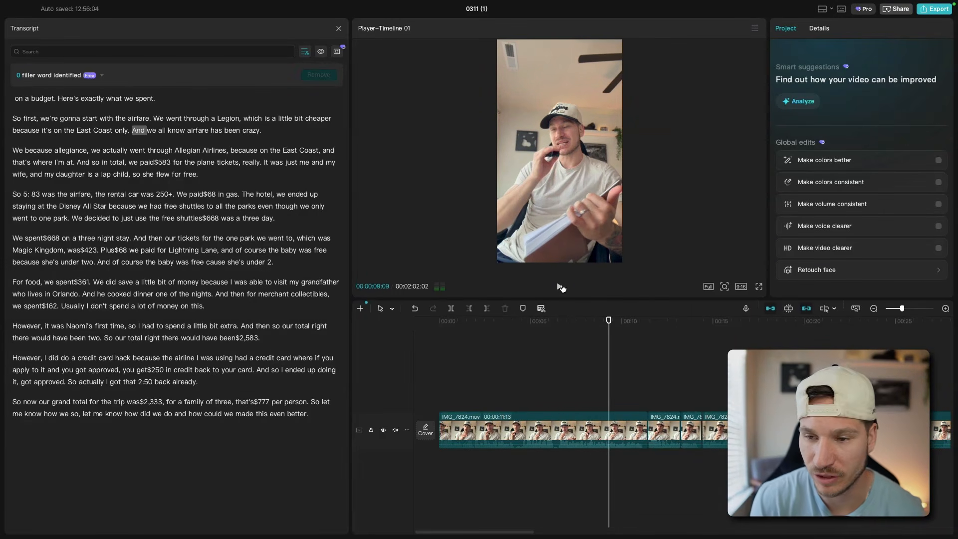